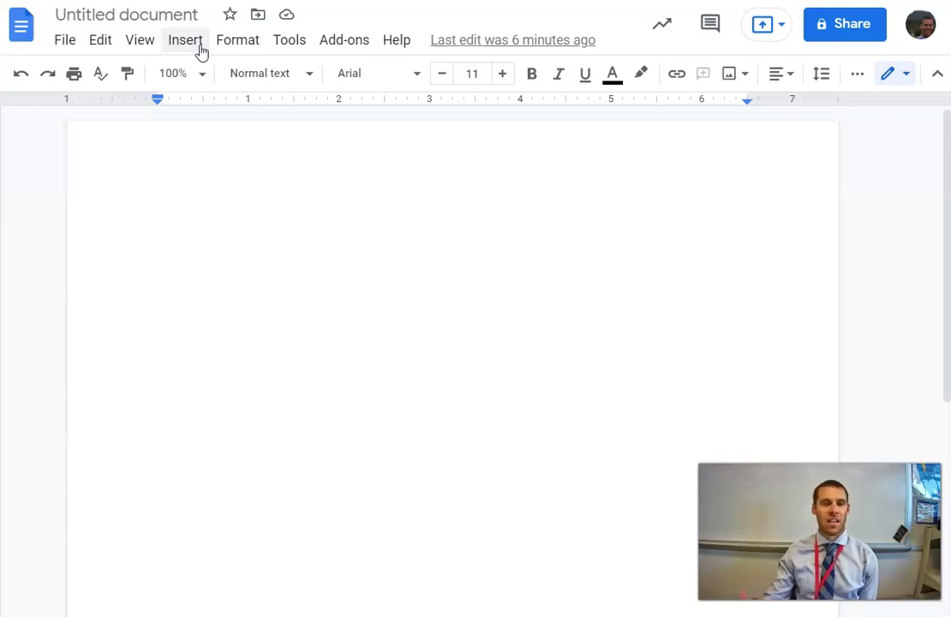
- Insert a table with 2 columns and 13 rows into the blank document
left_click(199, 47)
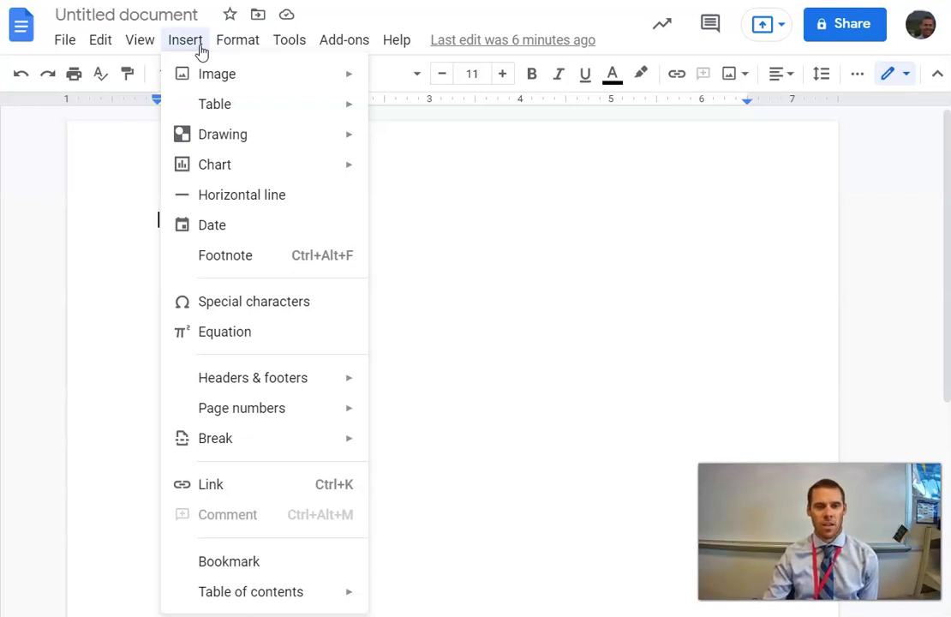
mouse_move(250, 158)
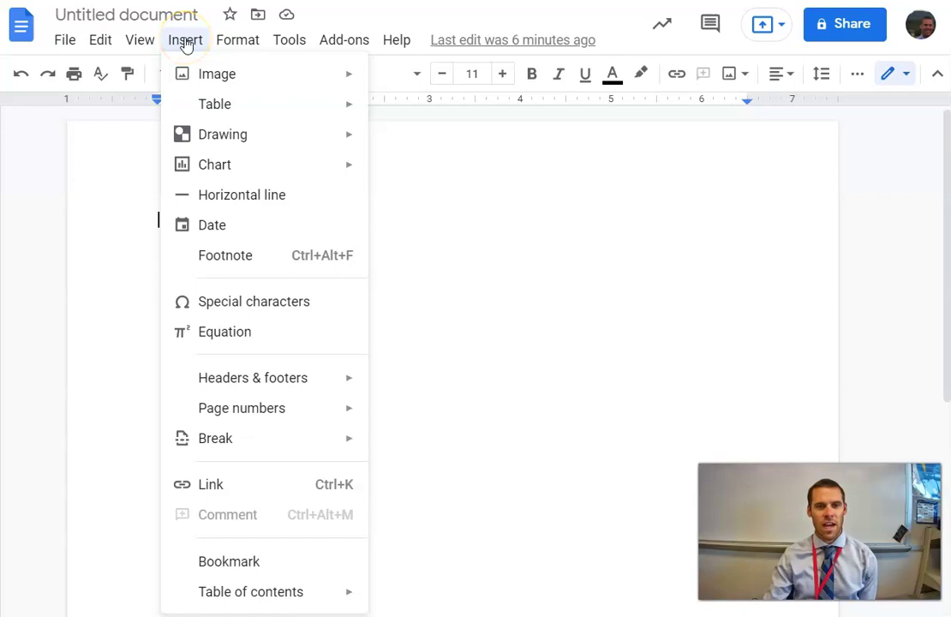
mouse_move(214, 111)
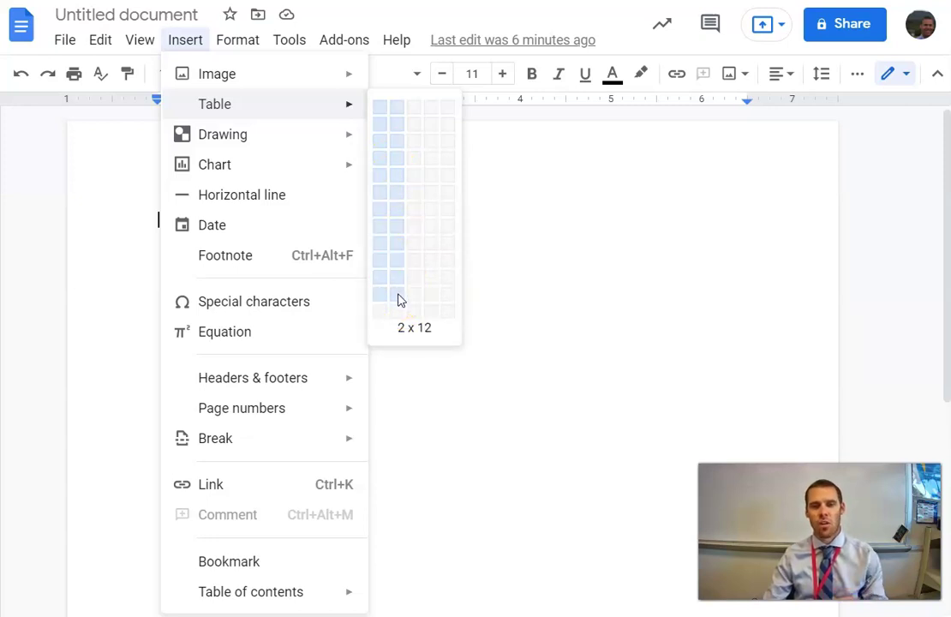
left_click(397, 314)
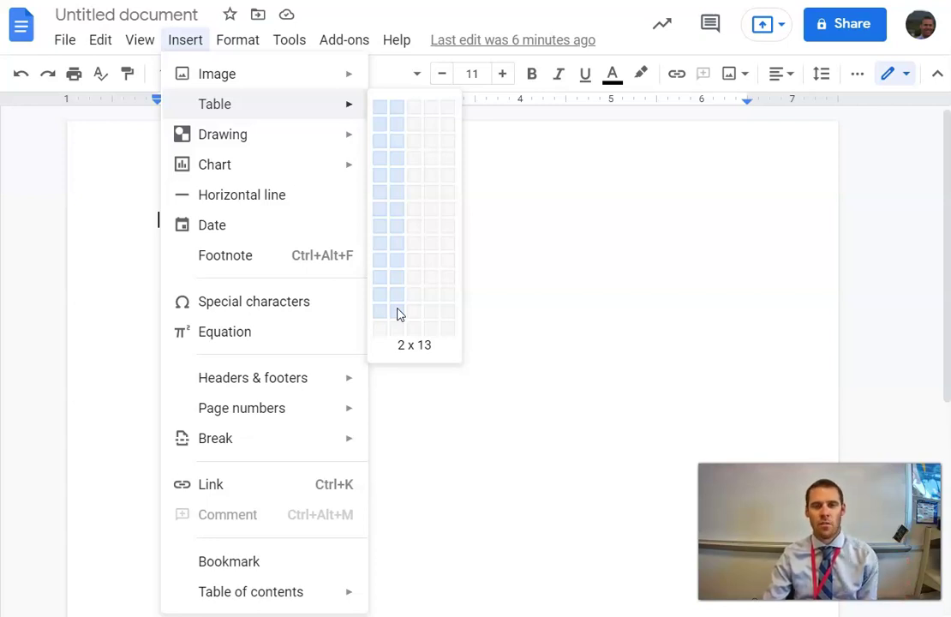
left_click(396, 314)
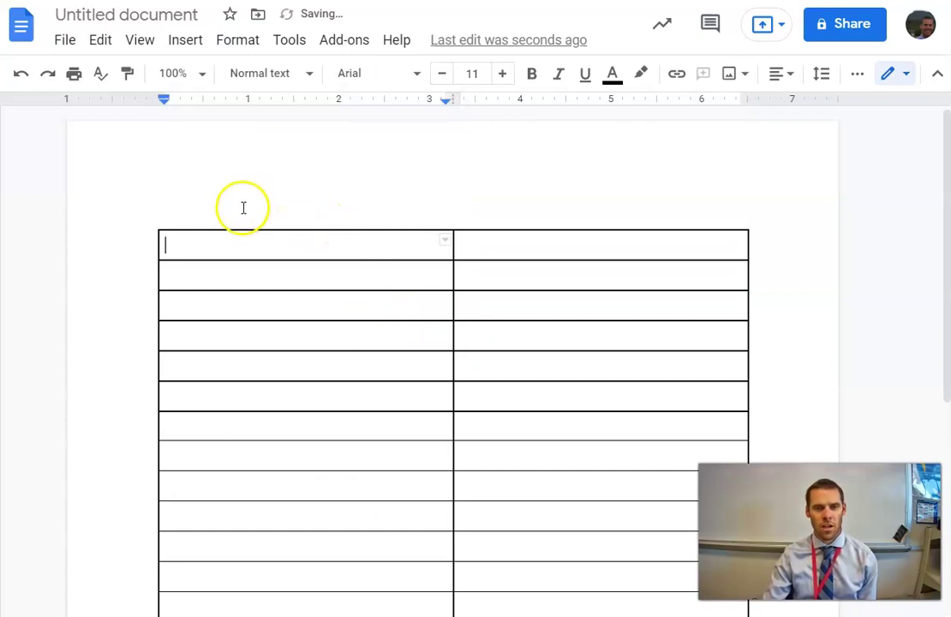
- Format the empty line above the table as centered, bold, underlined text at font size 15
left_click(204, 209)
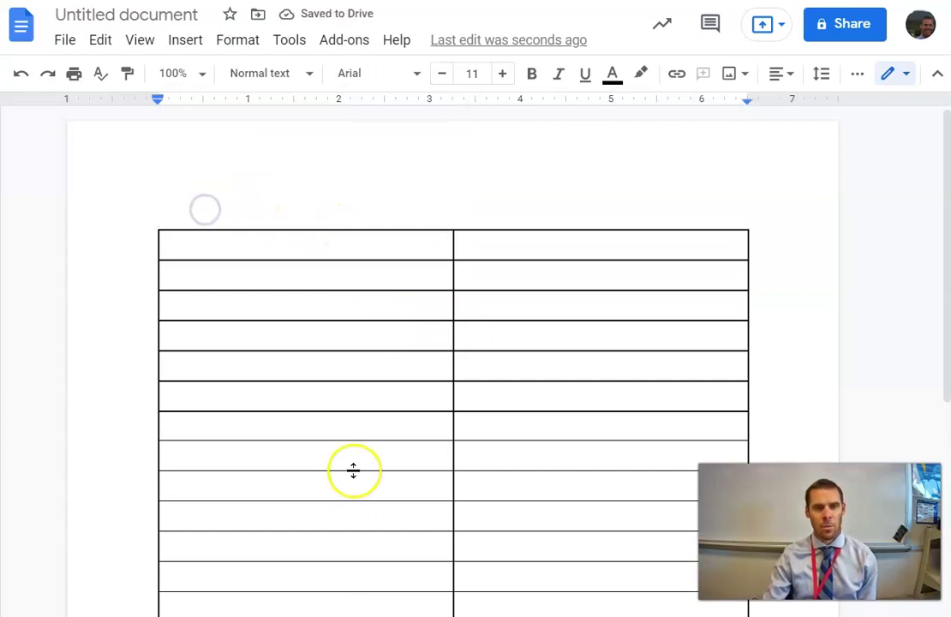
left_click(782, 84)
left_click(730, 115)
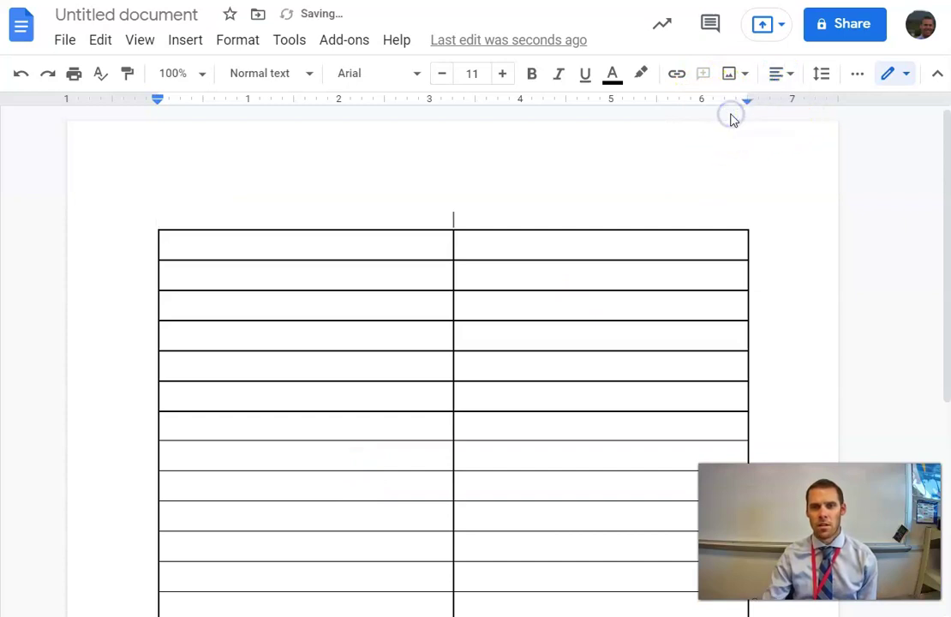
left_click(507, 80)
left_click(507, 81)
left_click(507, 80)
left_click(507, 80)
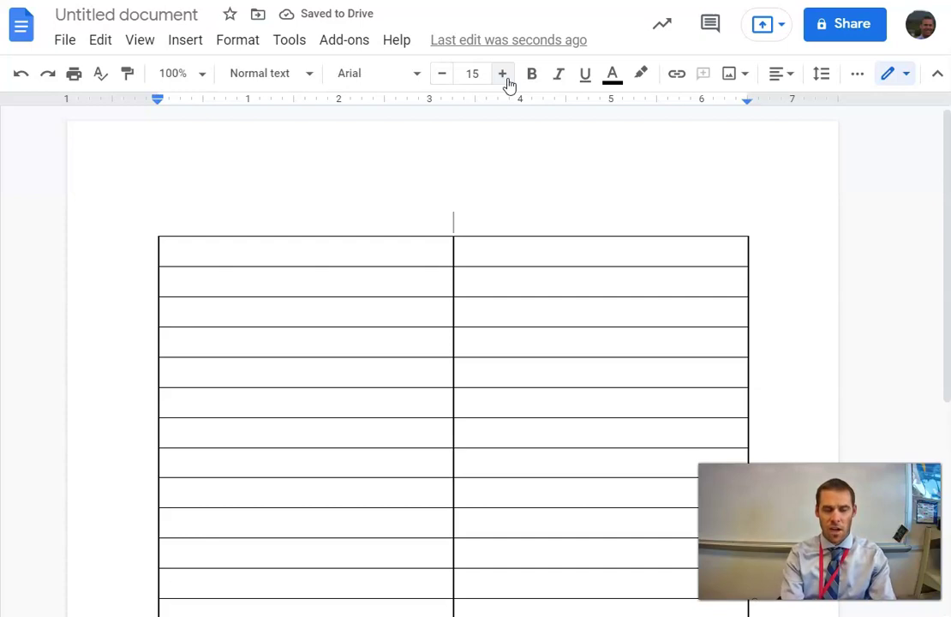
left_click(531, 76)
left_click(584, 75)
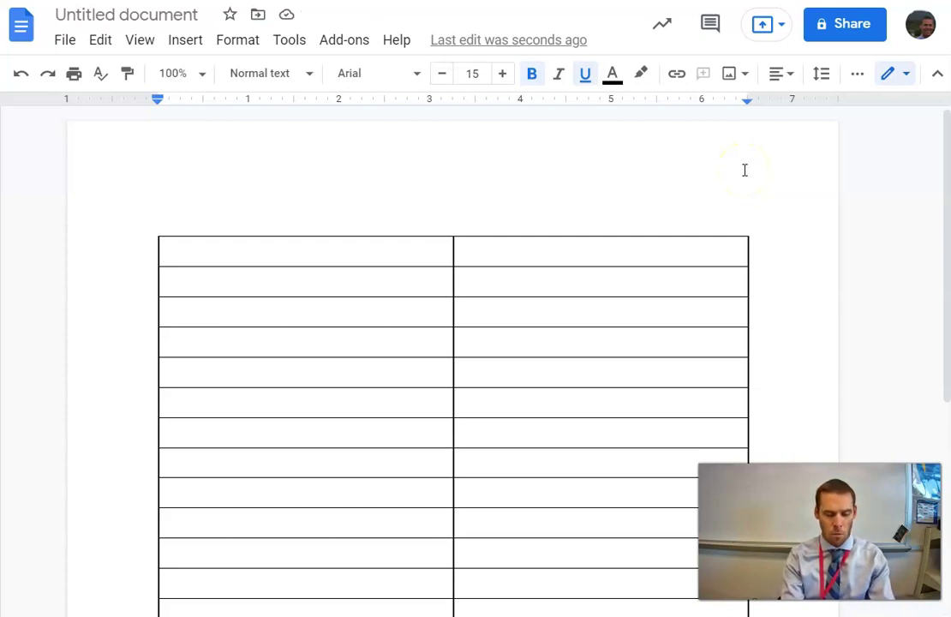
- Enter the title "The Average Monthly Temperatures in CT" above the table
type("The Aver")
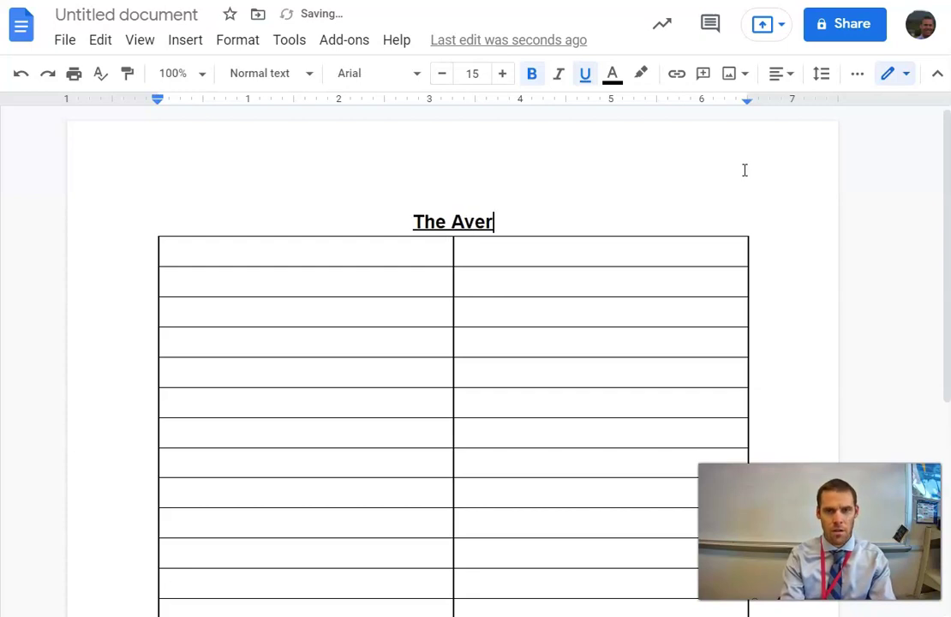
key("BackSpace")
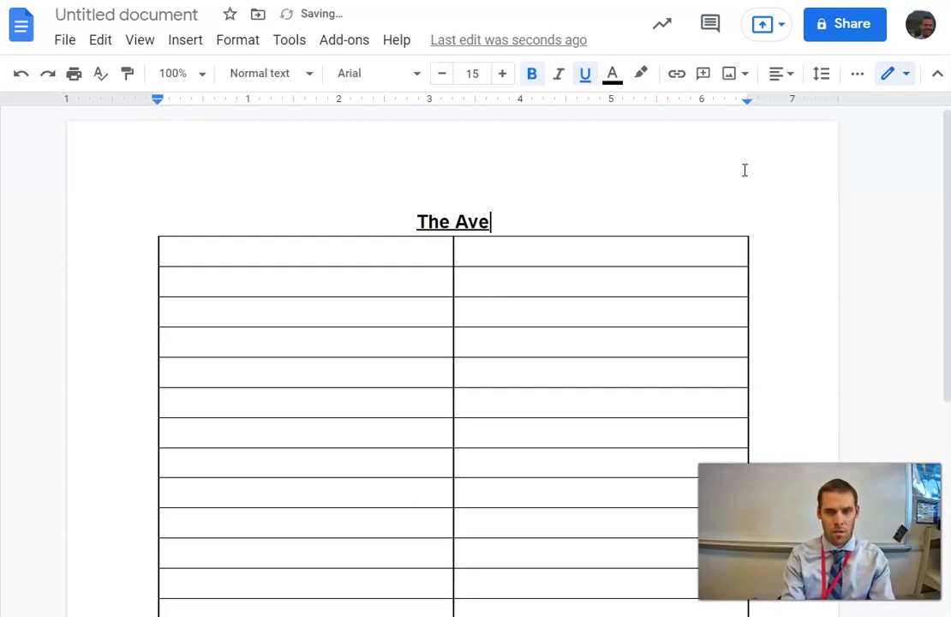
type("rage Month")
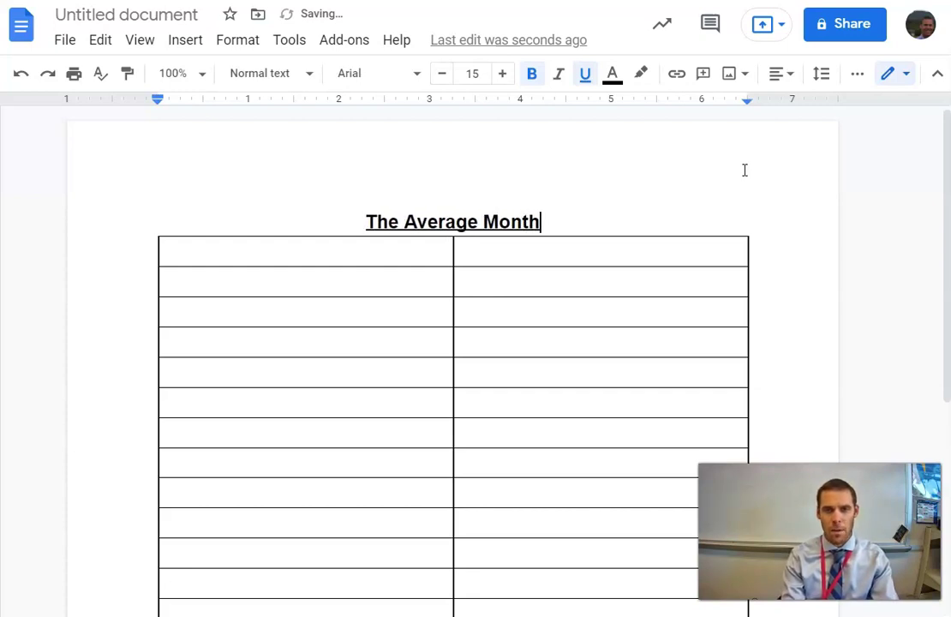
type("ly Tempera")
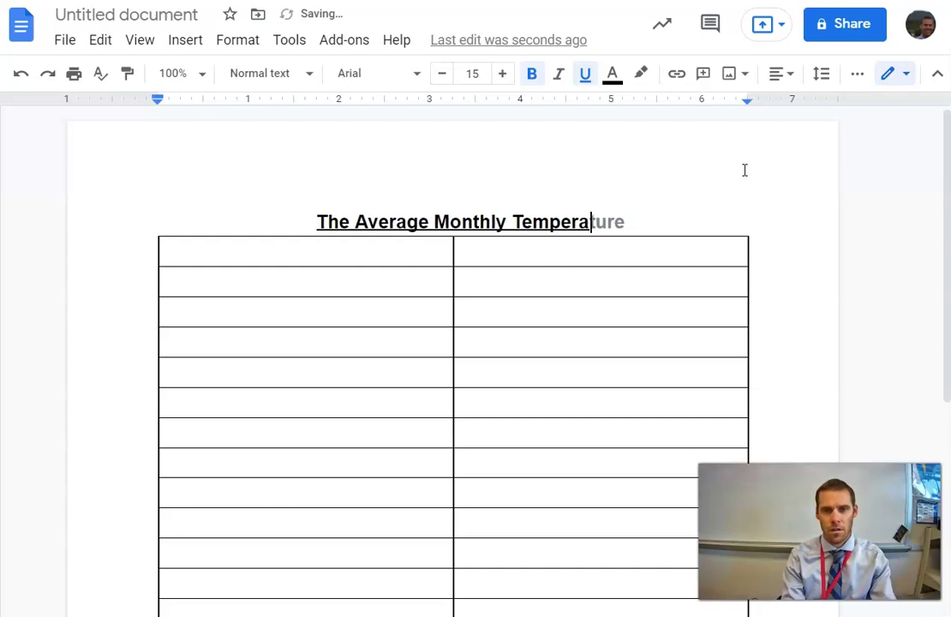
type("tures in CT")
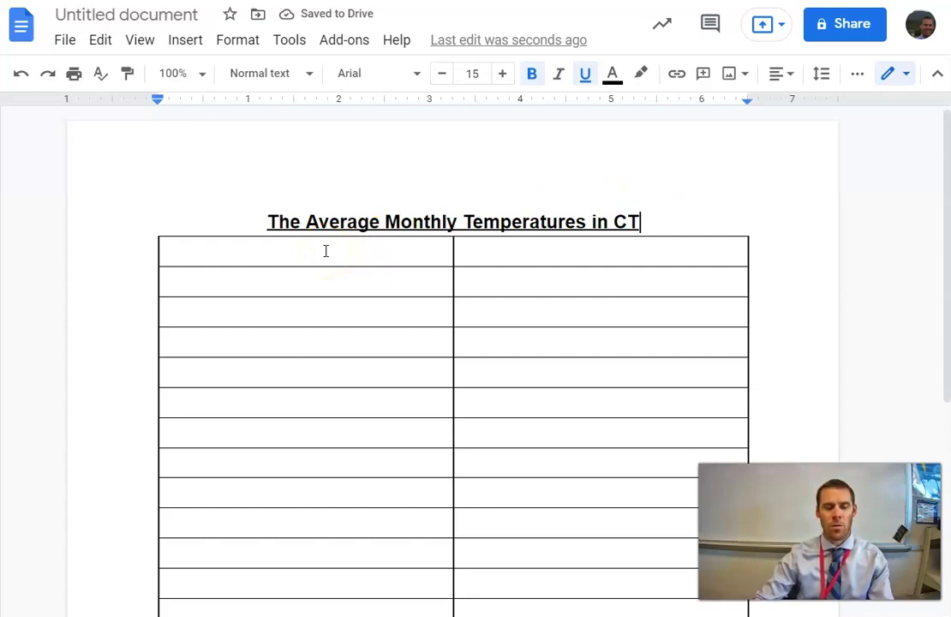
- Enter the centered, bold heading "Month" in the first column's header cell
left_click(325, 251)
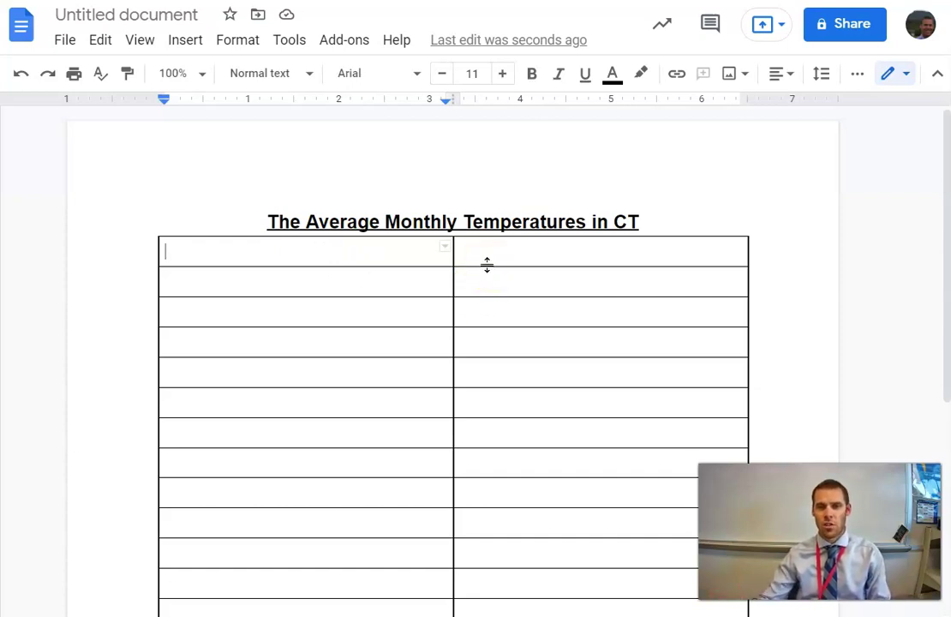
scroll(489, 266, "down", 2)
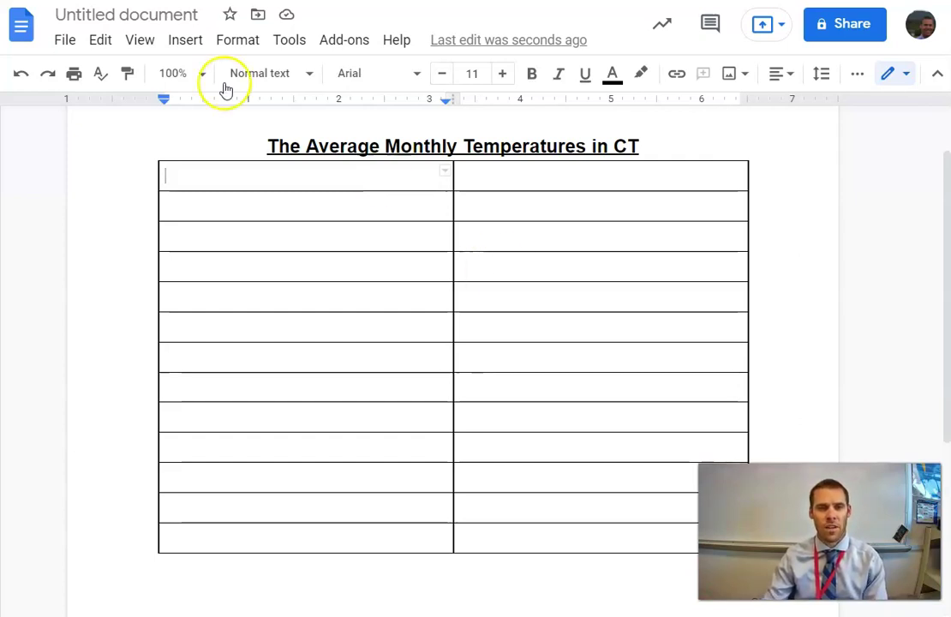
left_click(775, 75)
left_click(728, 105)
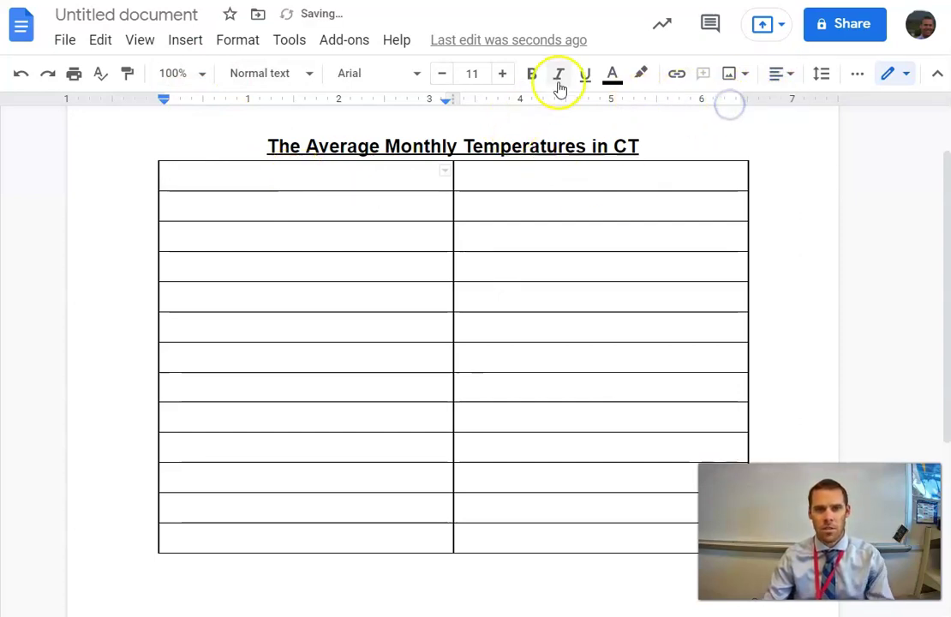
left_click(531, 73)
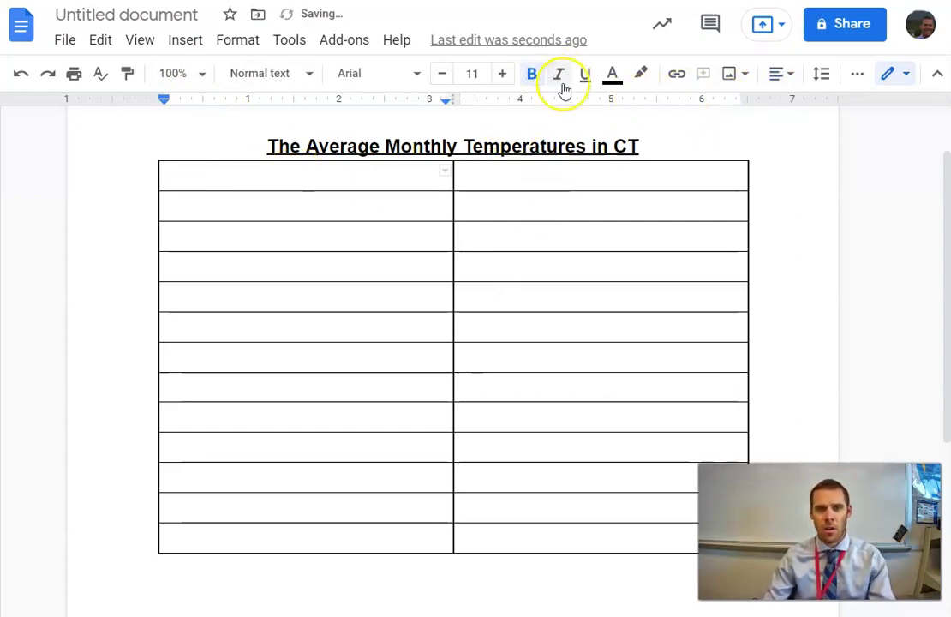
type("Month")
- Enter the heading "Average Temperature (F)" in the second column's header cell, centered and bold
left_click(600, 177)
left_click(778, 75)
left_click(729, 107)
type("Average Temperature (")
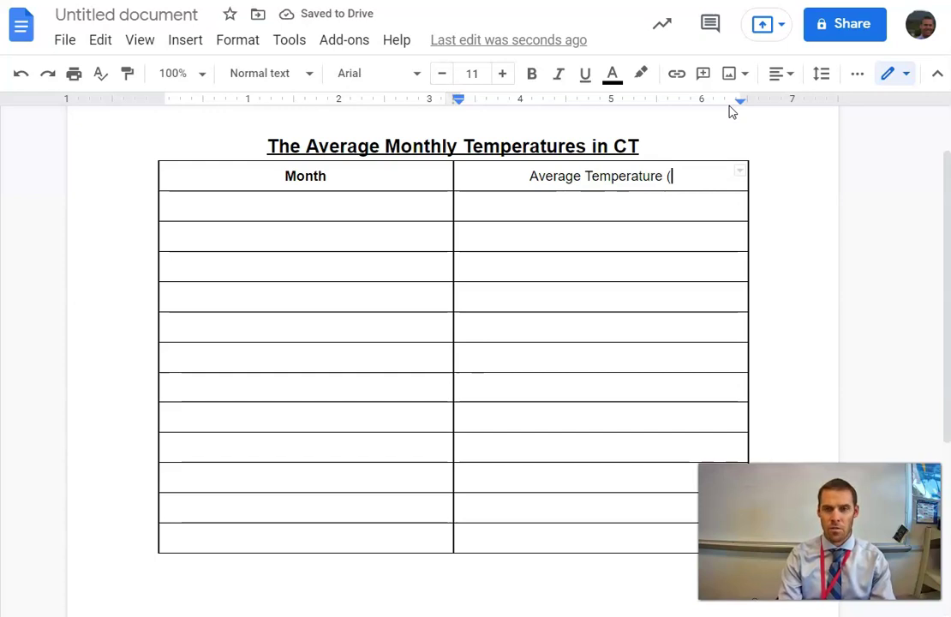
type("F)")
left_click(745, 102)
left_click_drag(707, 178, 521, 174)
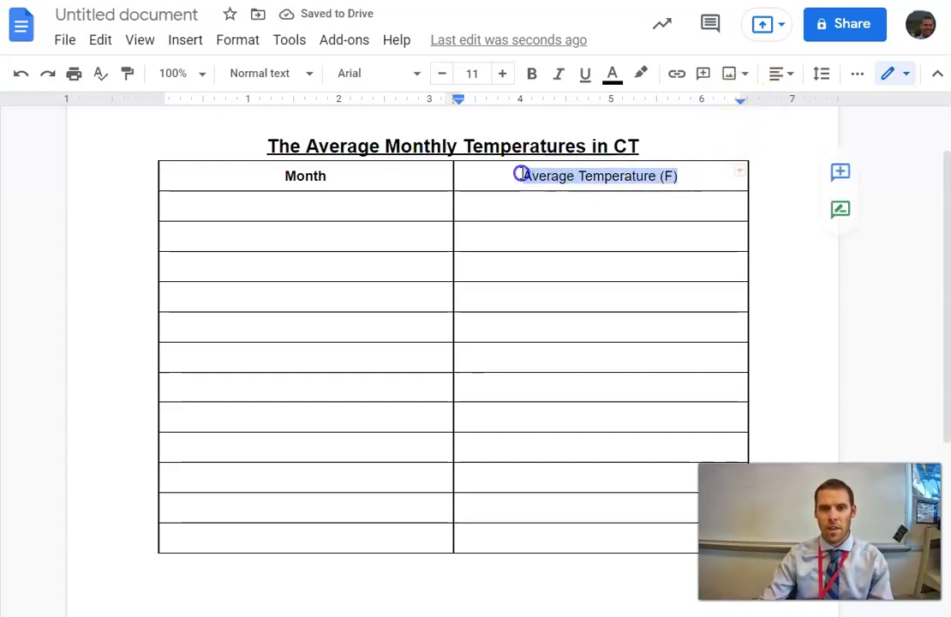
left_click(532, 77)
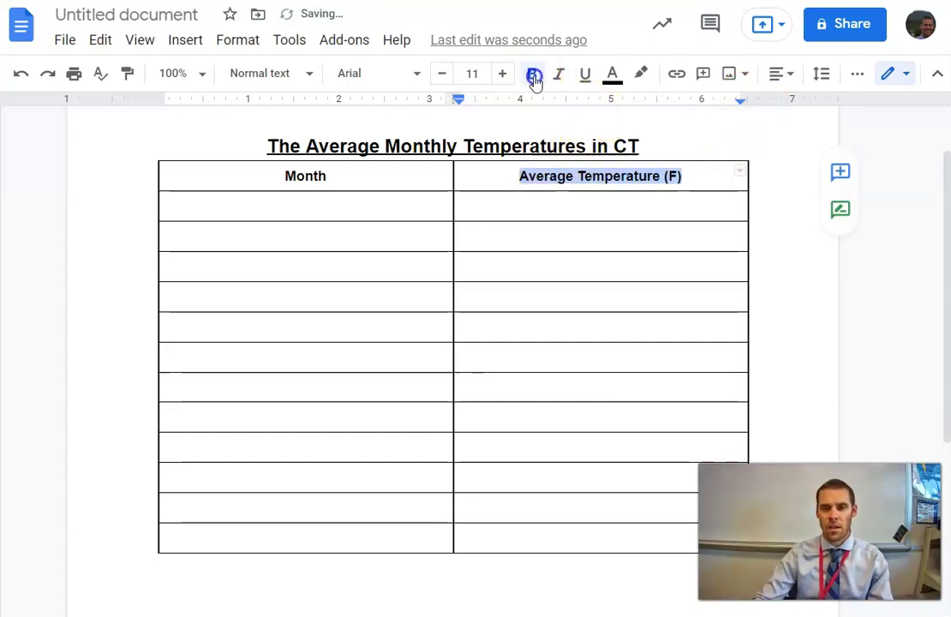
left_click(710, 185)
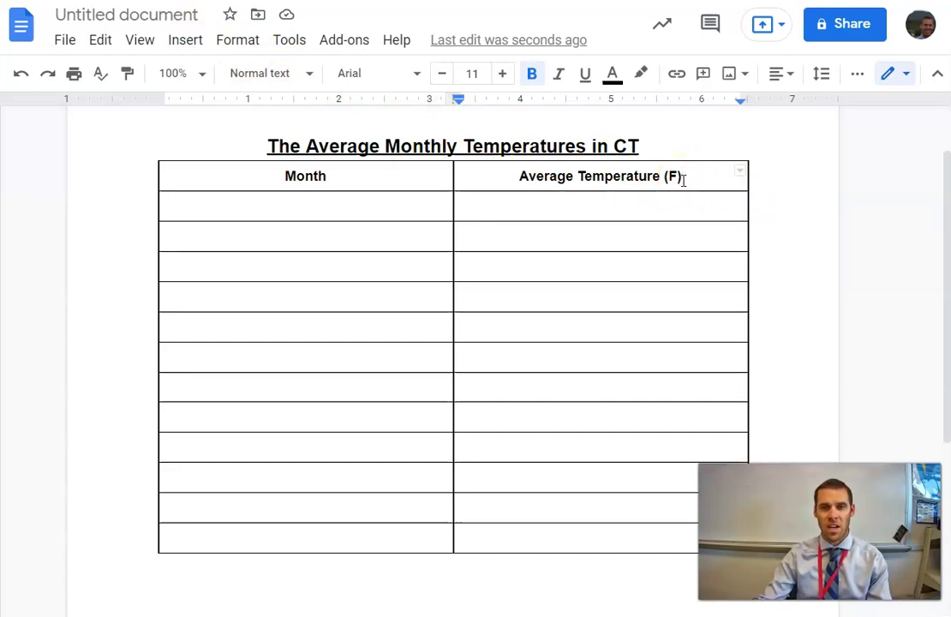
left_click(552, 248)
left_click(676, 177)
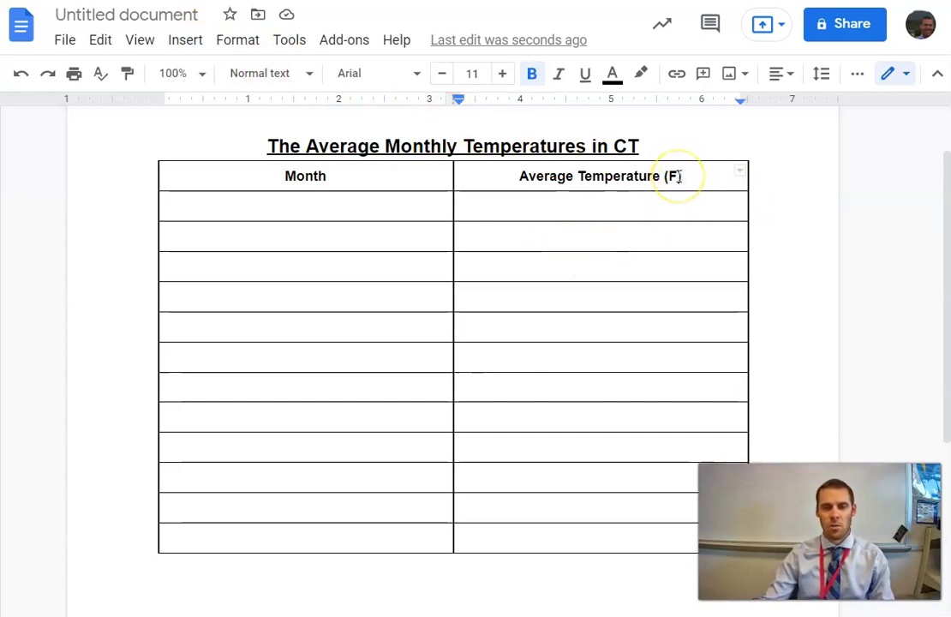
- Fill the first three rows under the Month heading with Jan, Feb and March
left_click(370, 207)
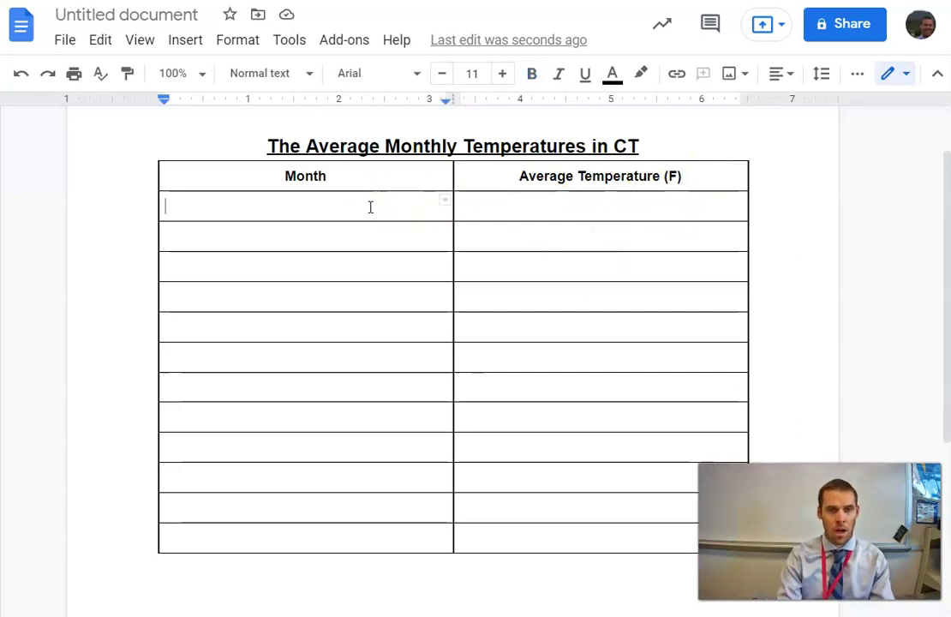
type("Jan")
key("Down")
type("Feb")
key("Down")
type("March")
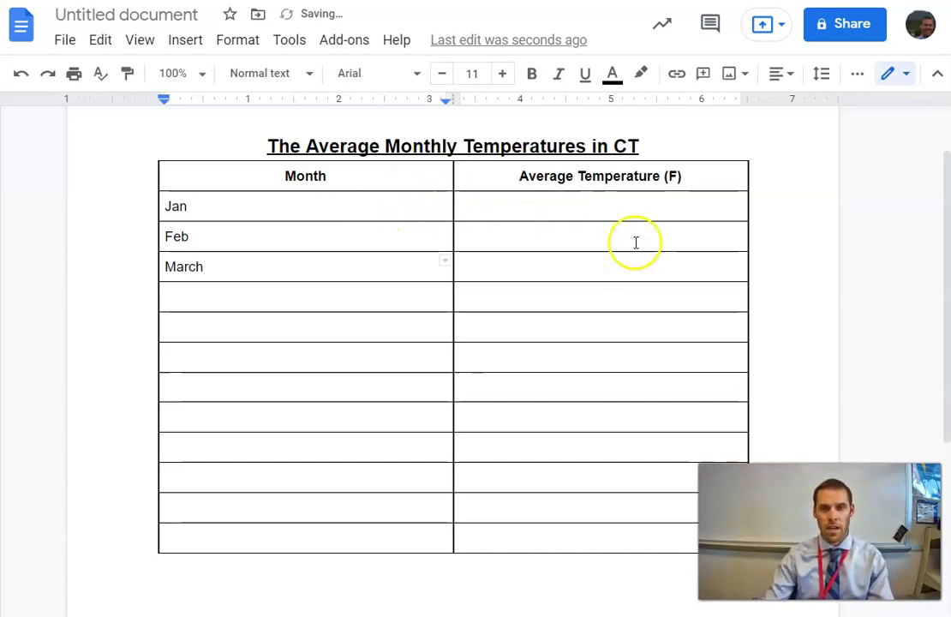
- Enter the average temperatures 34 for Jan, 37 for Feb and 45 for March
left_click(625, 207)
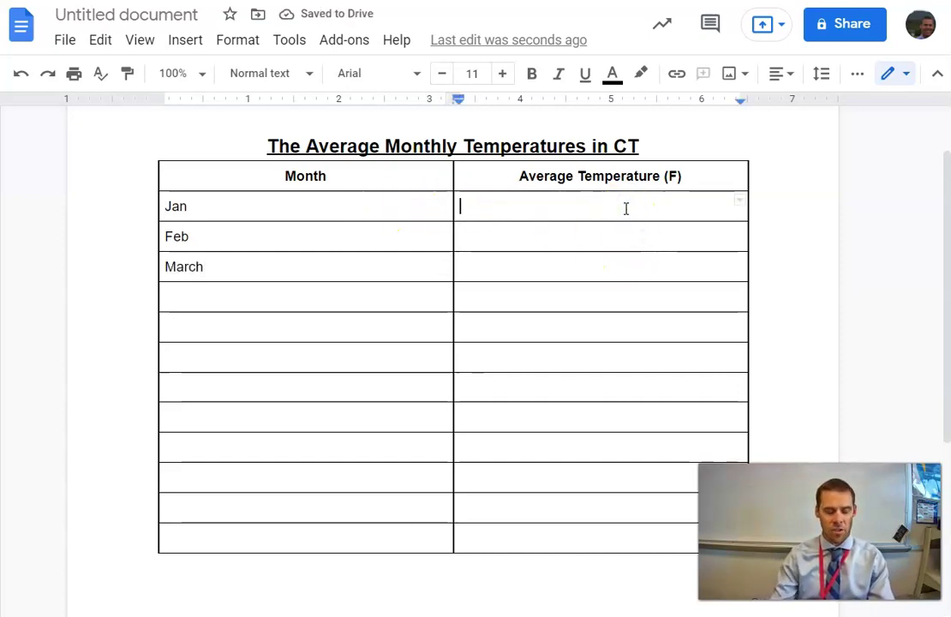
type("34")
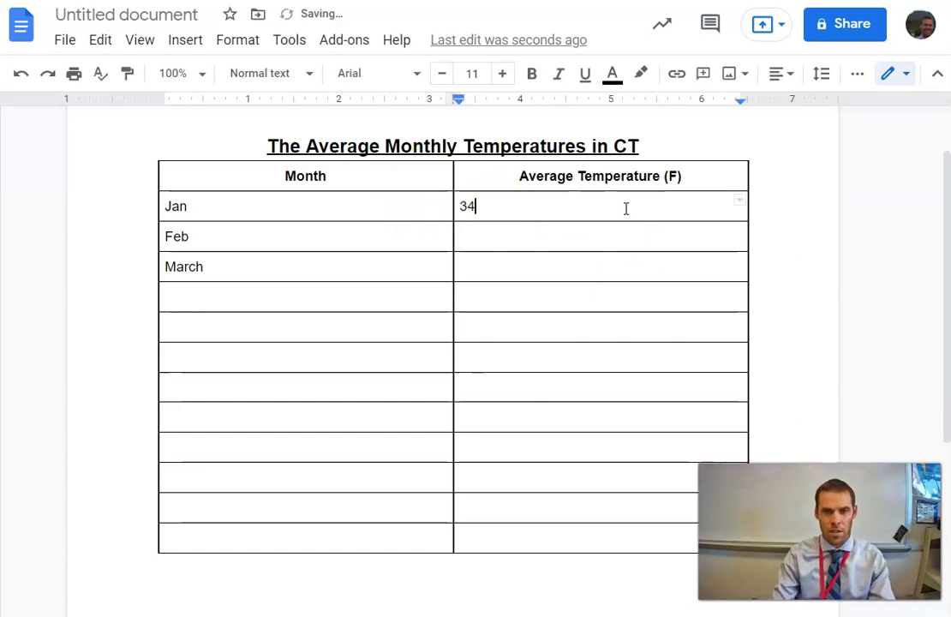
key("Down")
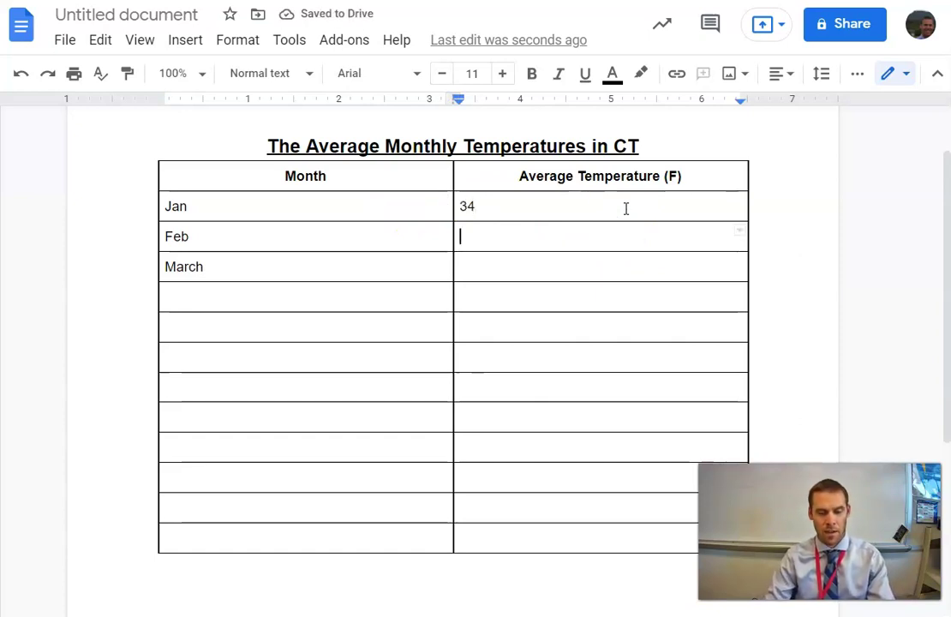
type("37")
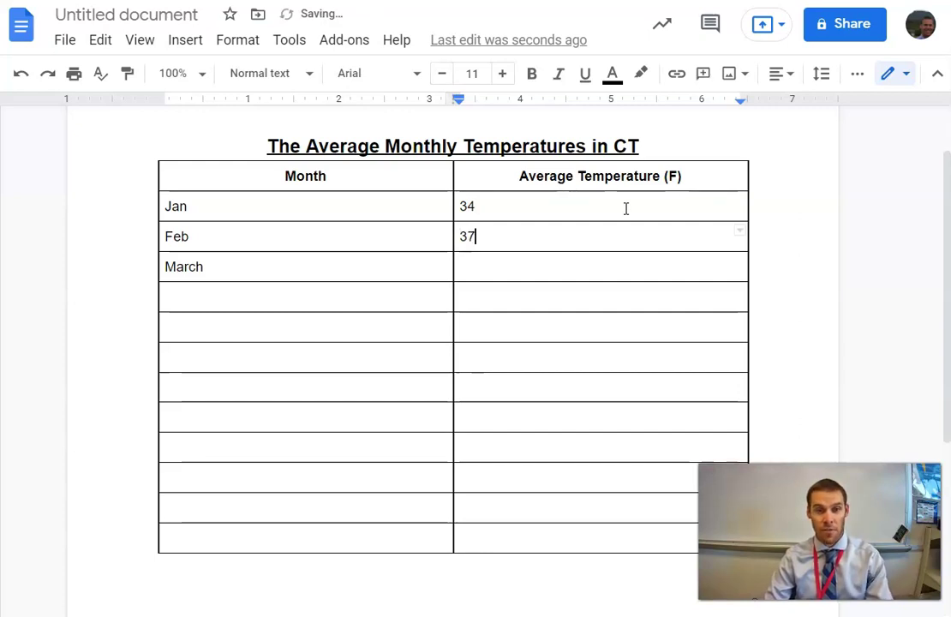
key("Down")
type("45")
key("Down")
key("Left")
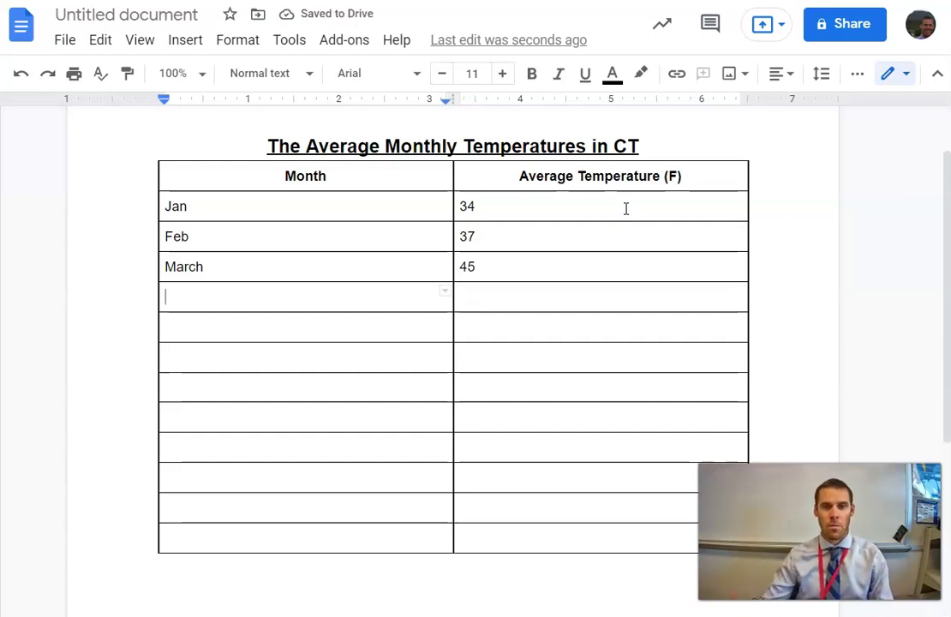